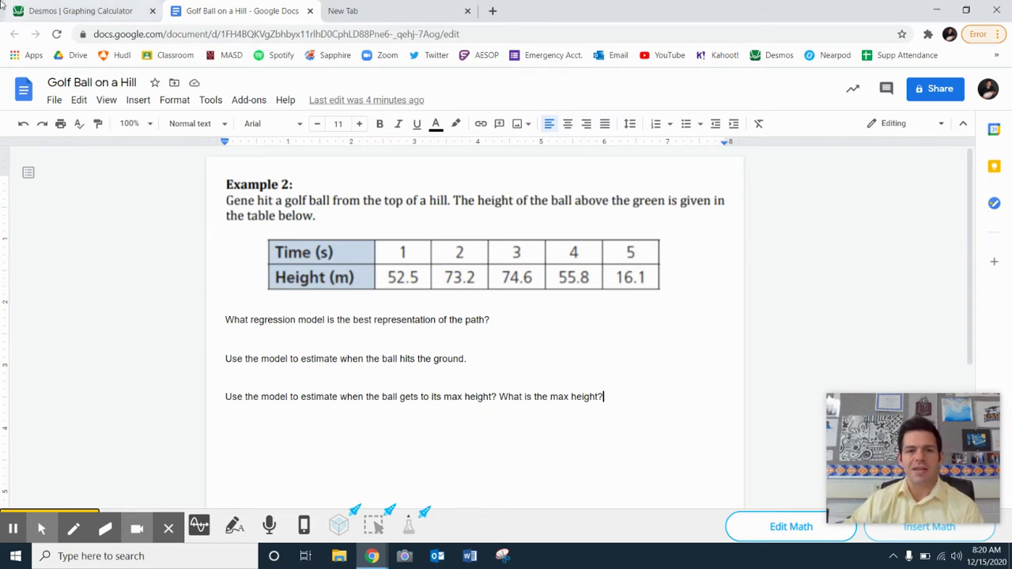
- Switch from Google Docs to the Desmos tab with the golf-ball table and regressions
click(87, 11)
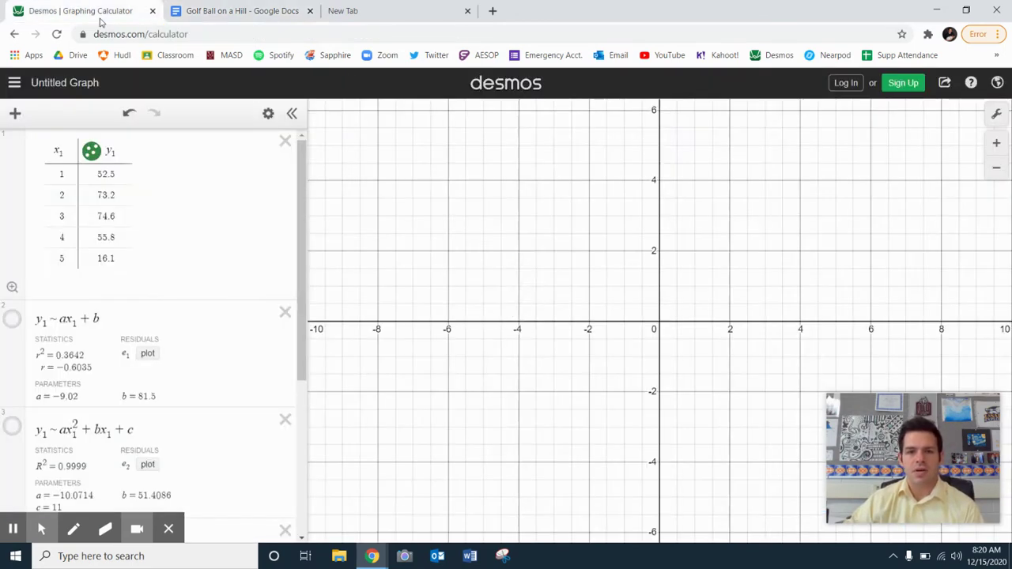
- Zoom the Desmos graph to fit all five golf-ball data points
click(12, 289)
drag(964, 456, 977, 61)
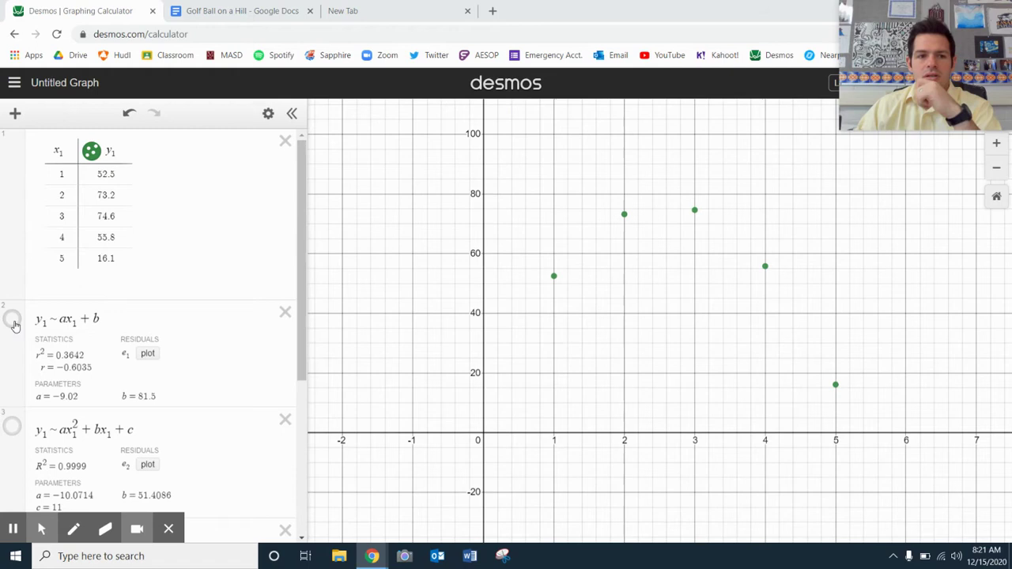
drag(107, 318, 35, 318)
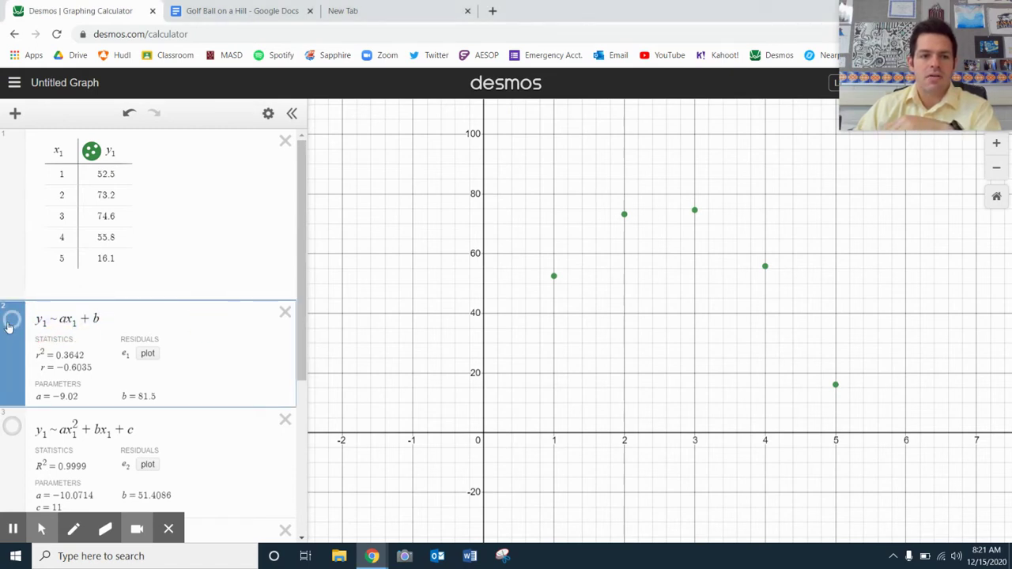
click(6, 325)
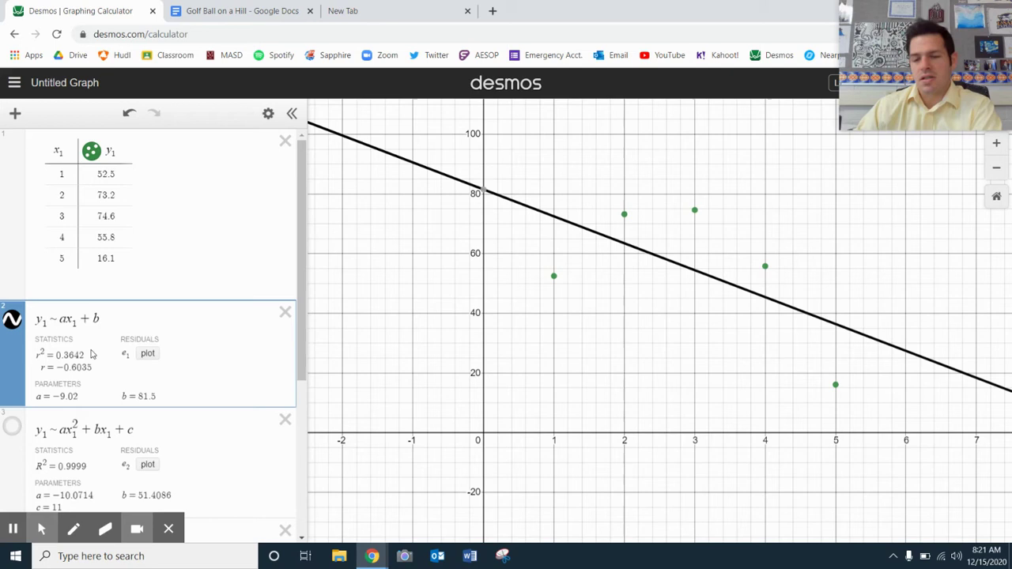
click(12, 321)
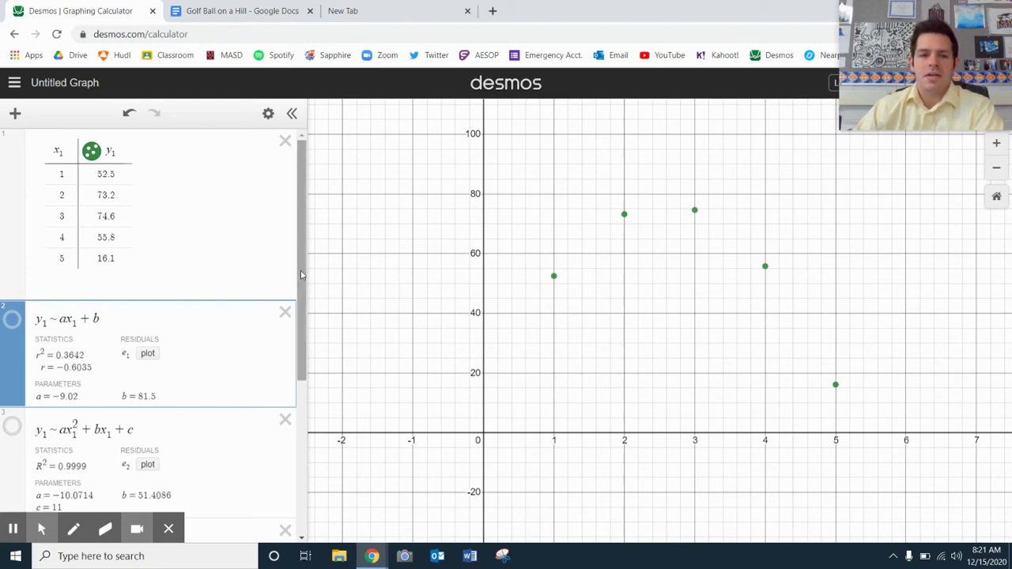
drag(301, 271, 282, 420)
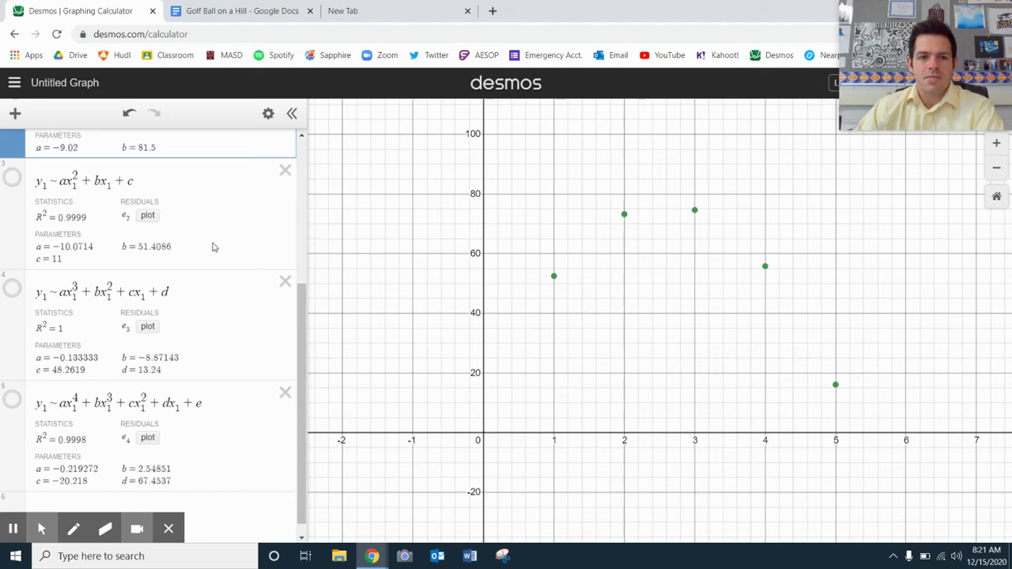
drag(138, 181, 24, 204)
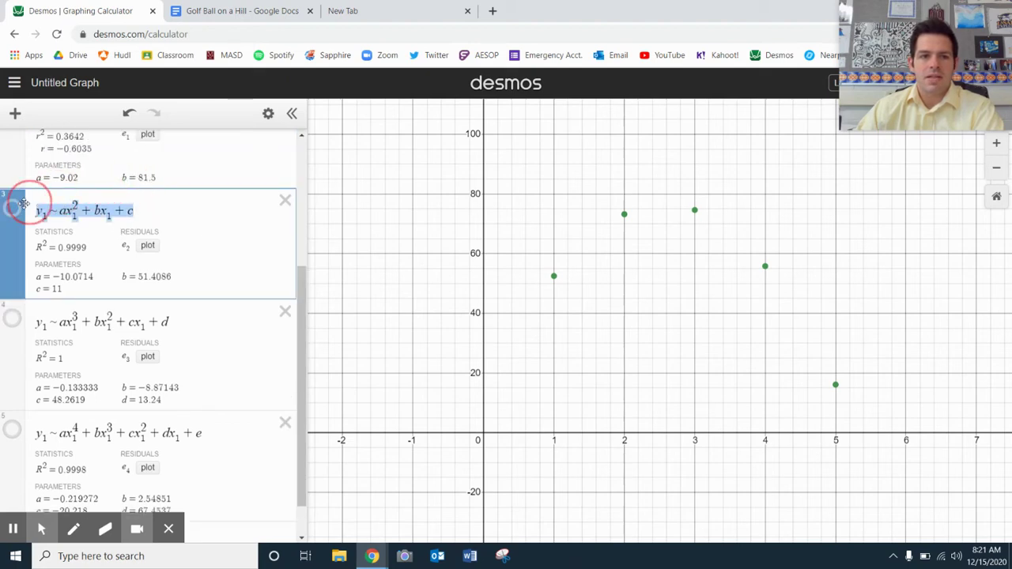
click(158, 215)
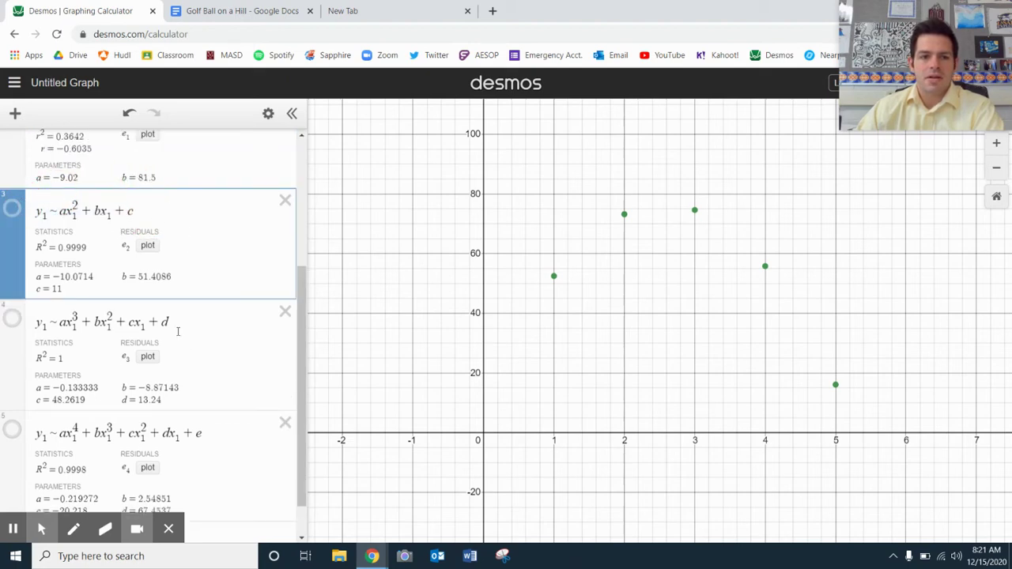
drag(169, 323, 17, 332)
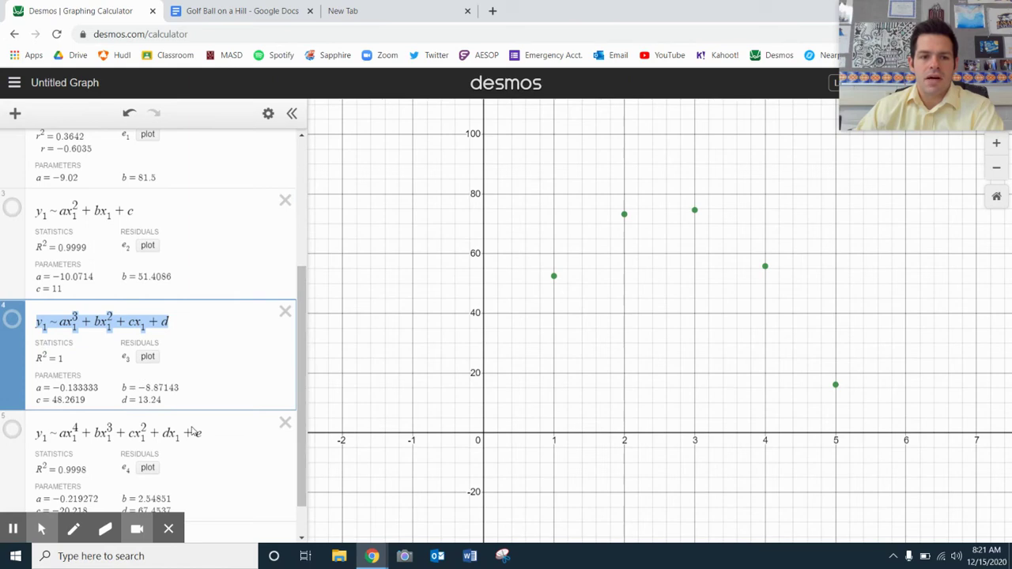
drag(194, 431, 36, 416)
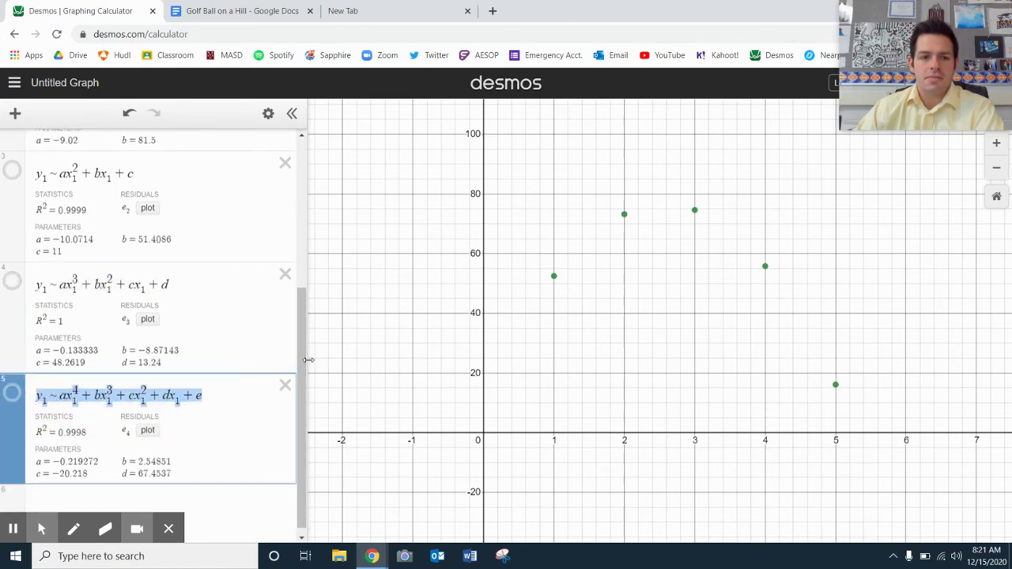
click(215, 392)
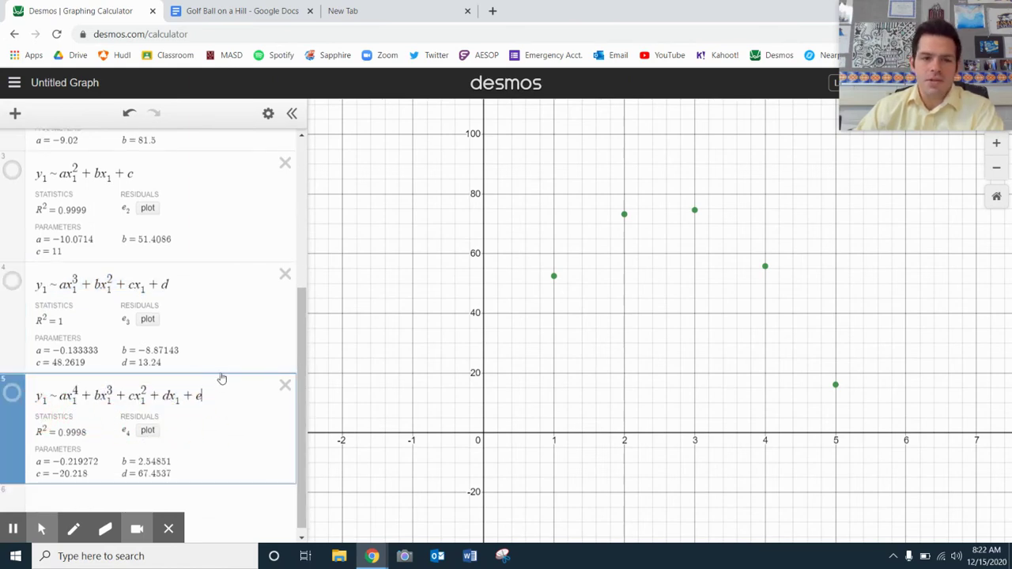
click(12, 393)
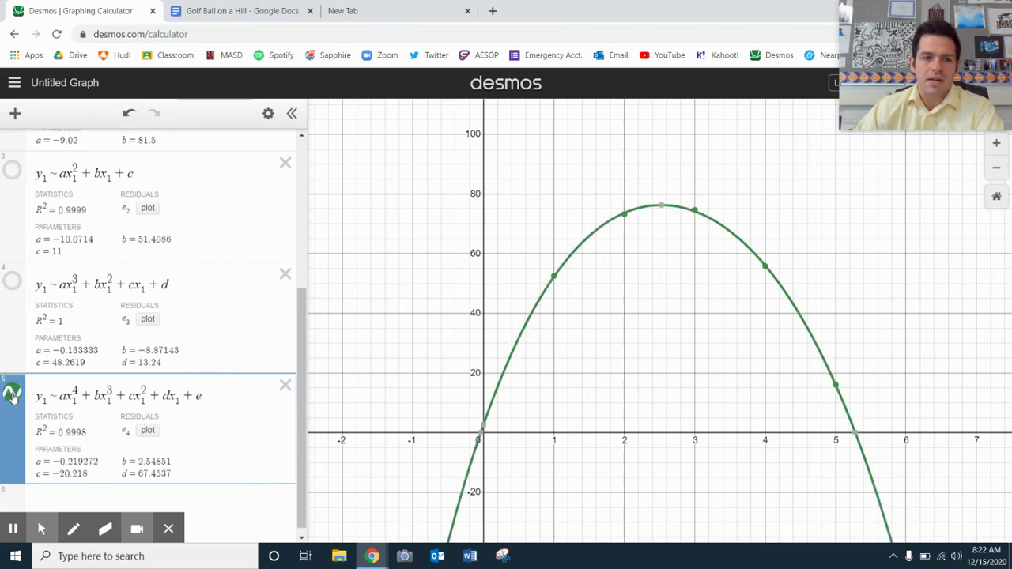
click(11, 394)
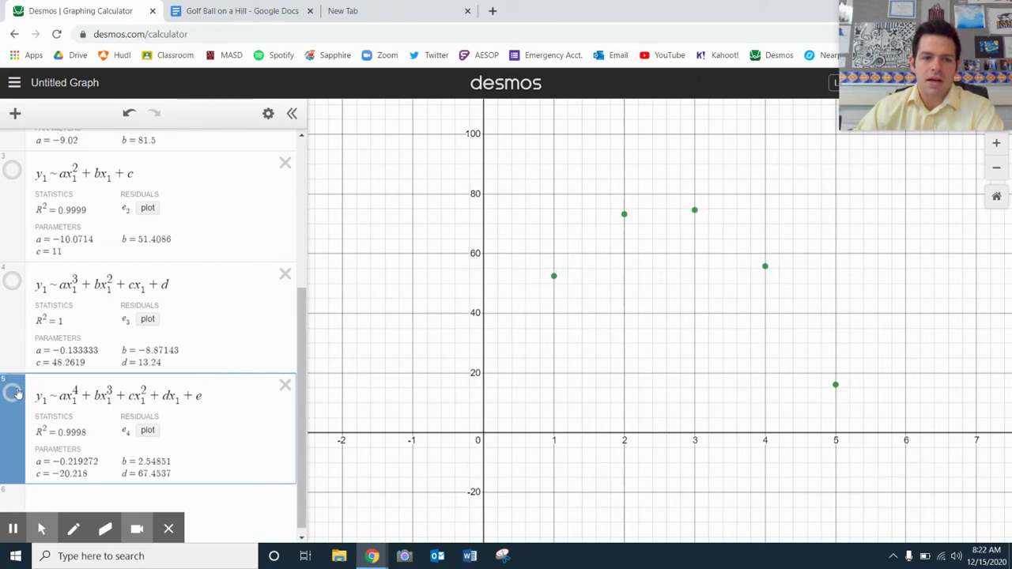
click(12, 281)
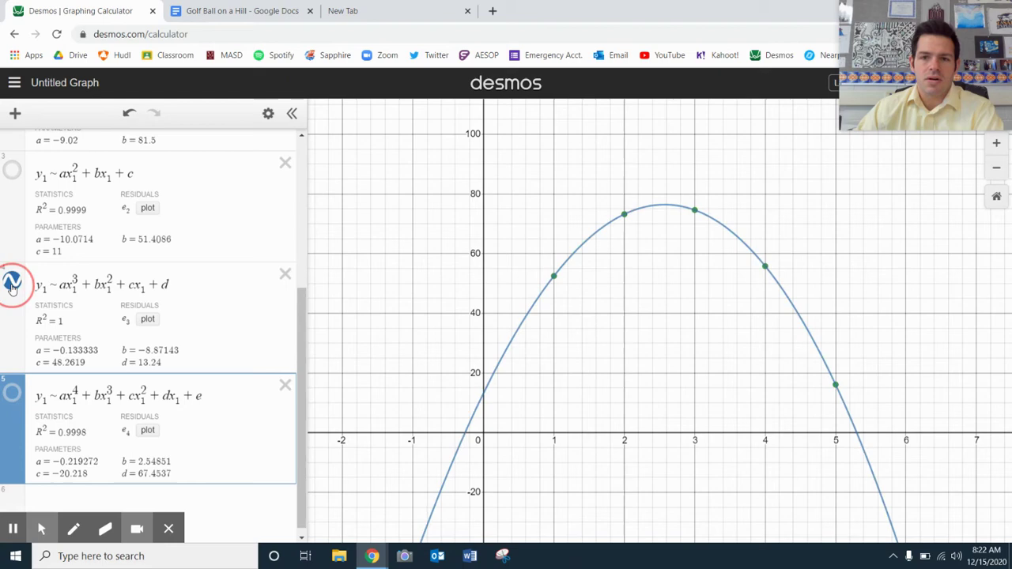
click(12, 281)
click(12, 170)
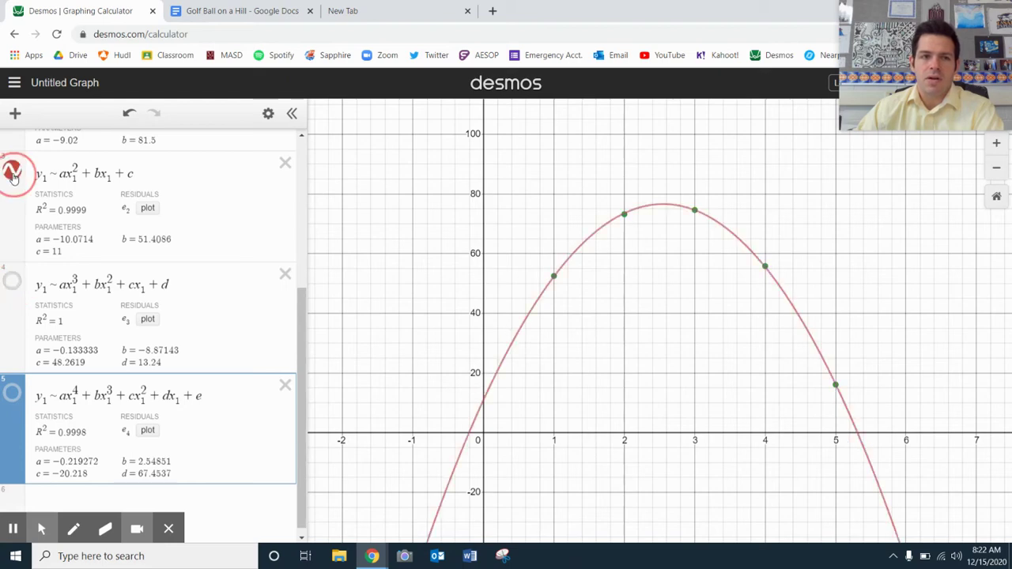
click(12, 170)
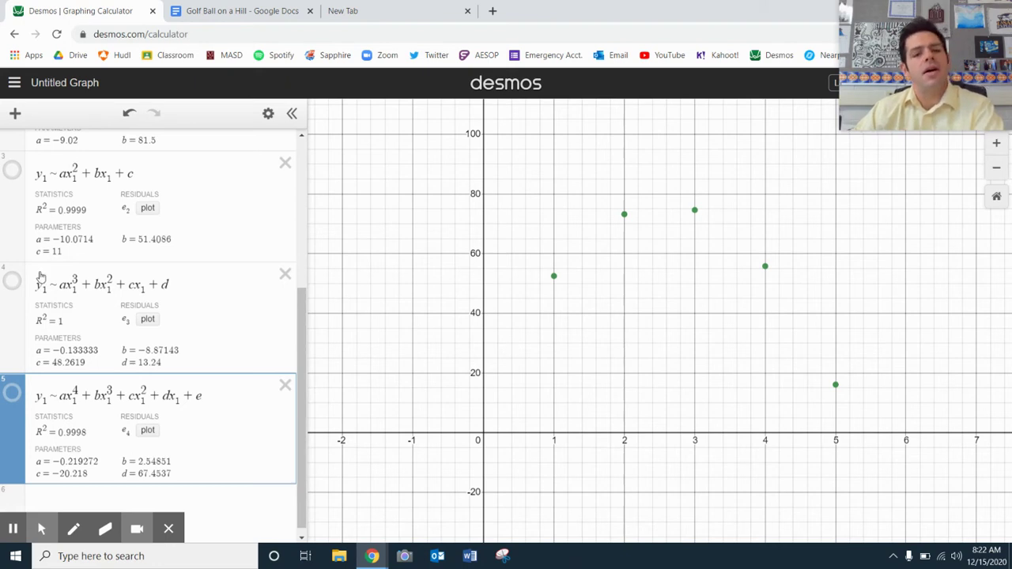
click(48, 208)
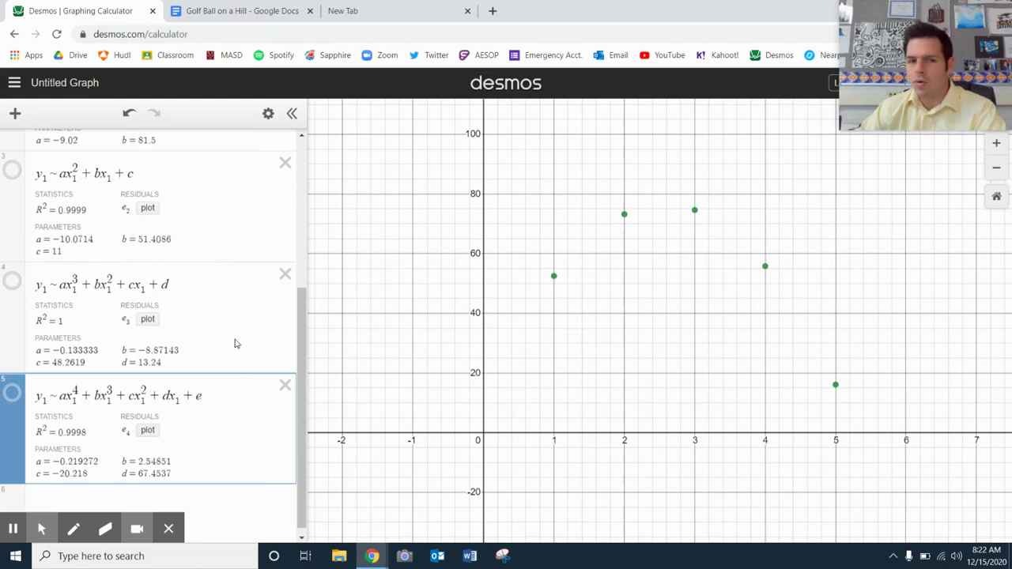
click(12, 395)
click(12, 395)
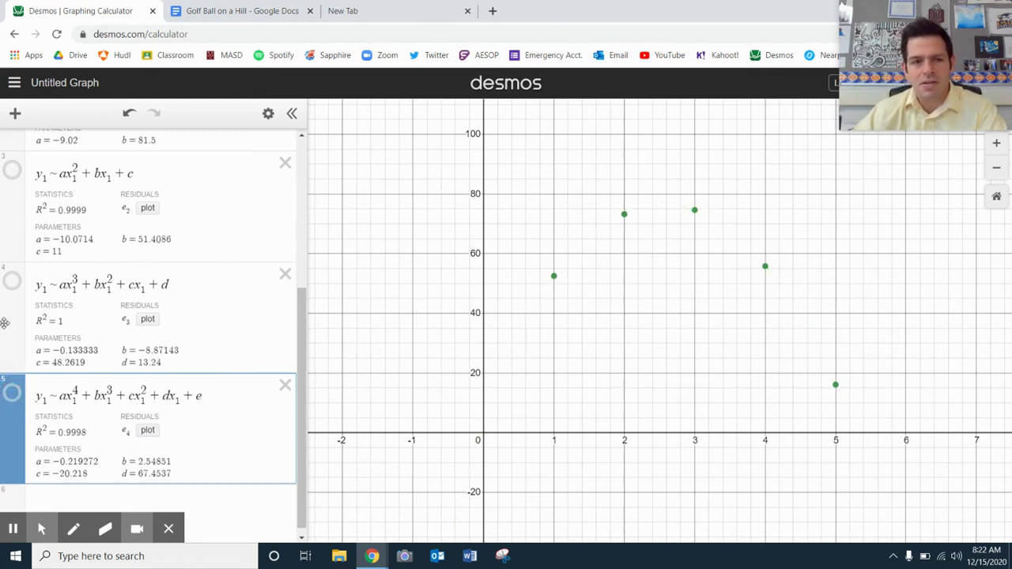
click(12, 283)
click(12, 283)
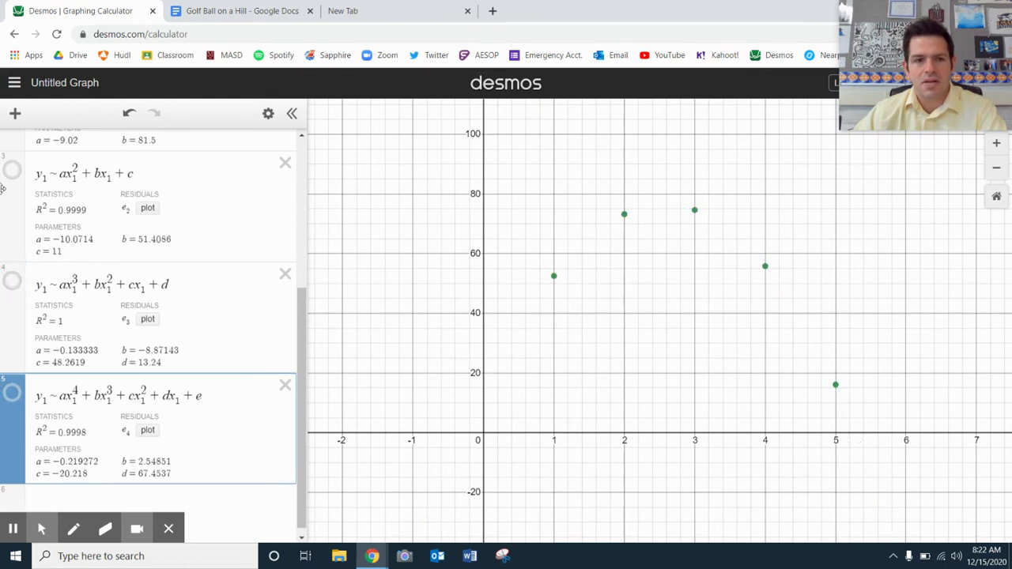
click(12, 172)
click(12, 173)
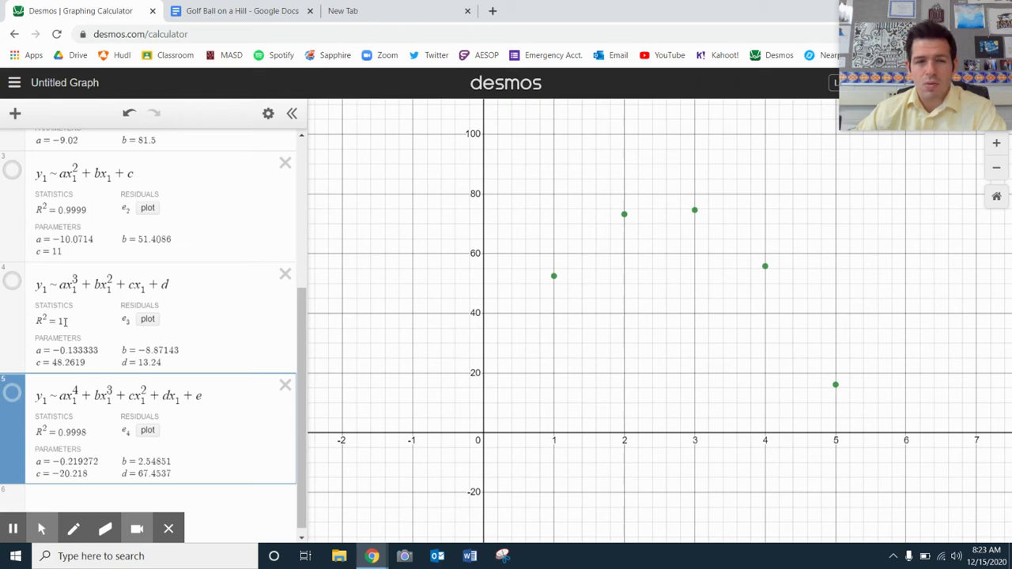
click(11, 283)
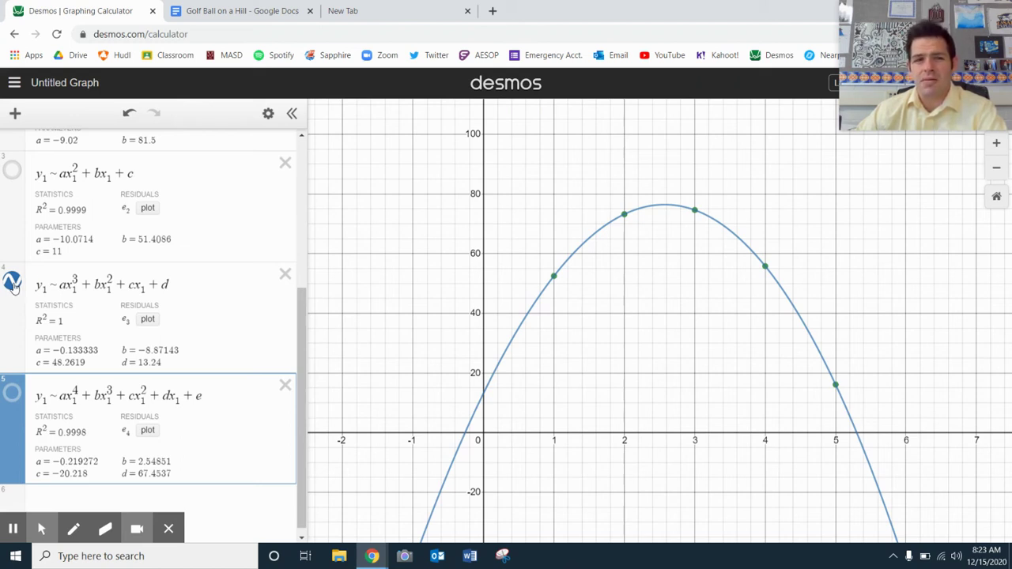
click(12, 283)
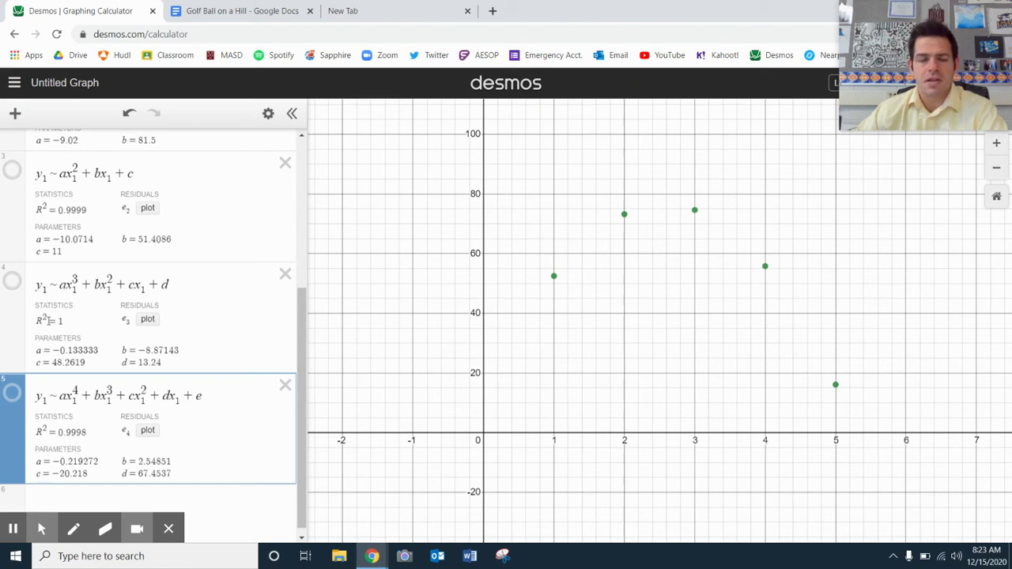
- Open an EquatIO math equation below the first question in the document and enter 'y='
click(247, 11)
click(259, 341)
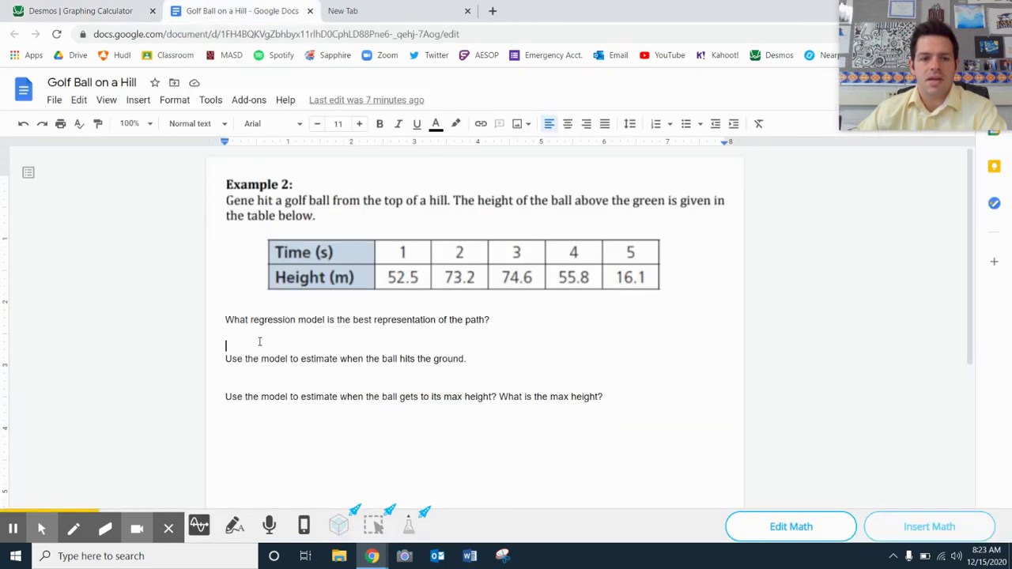
click(168, 526)
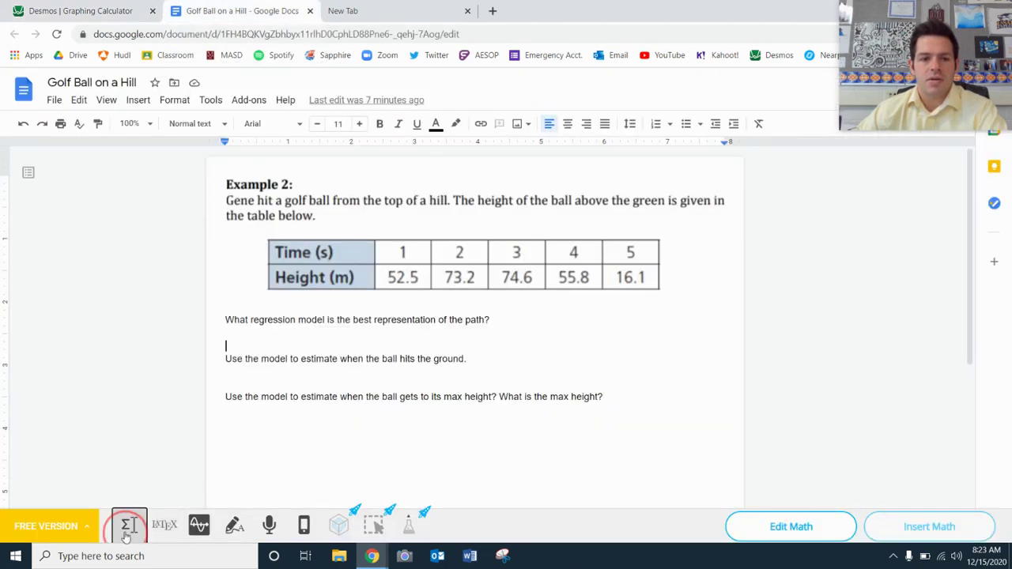
click(129, 525)
click(155, 409)
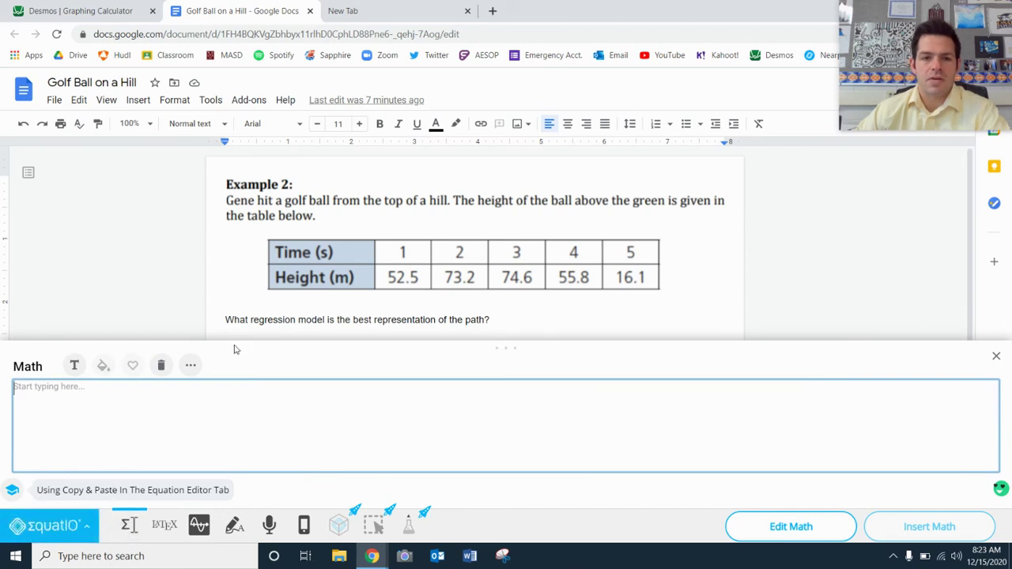
text(y=)
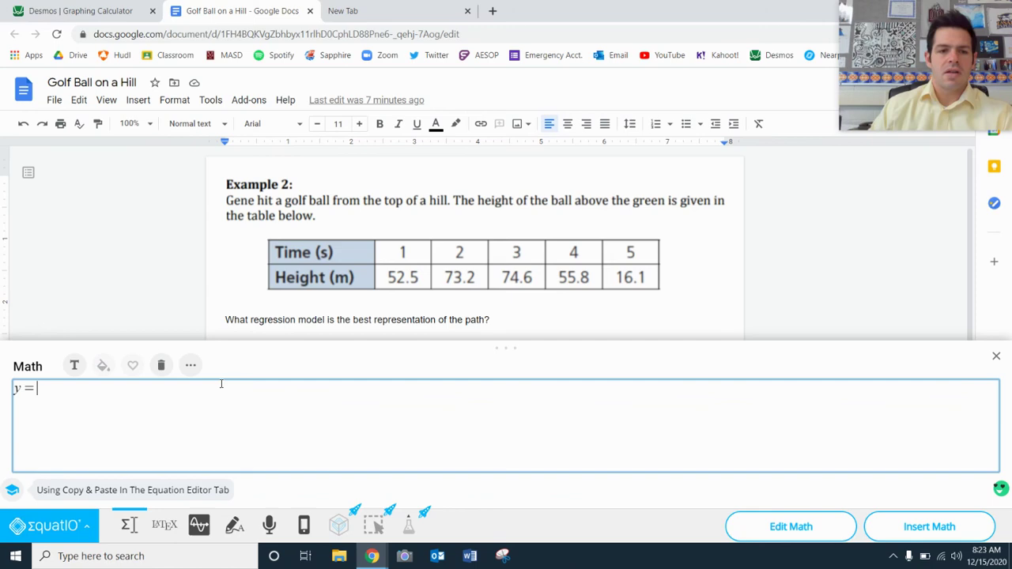
- Enter the cubic coefficient −0.133333 read from Desmos's cubic regression
click(83, 8)
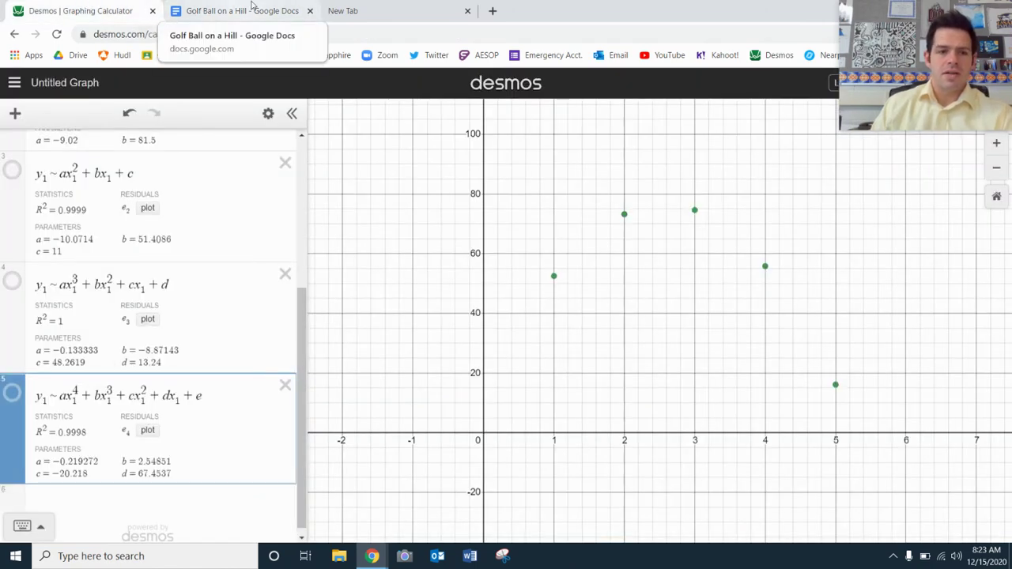
click(252, 8)
text(-0.1)
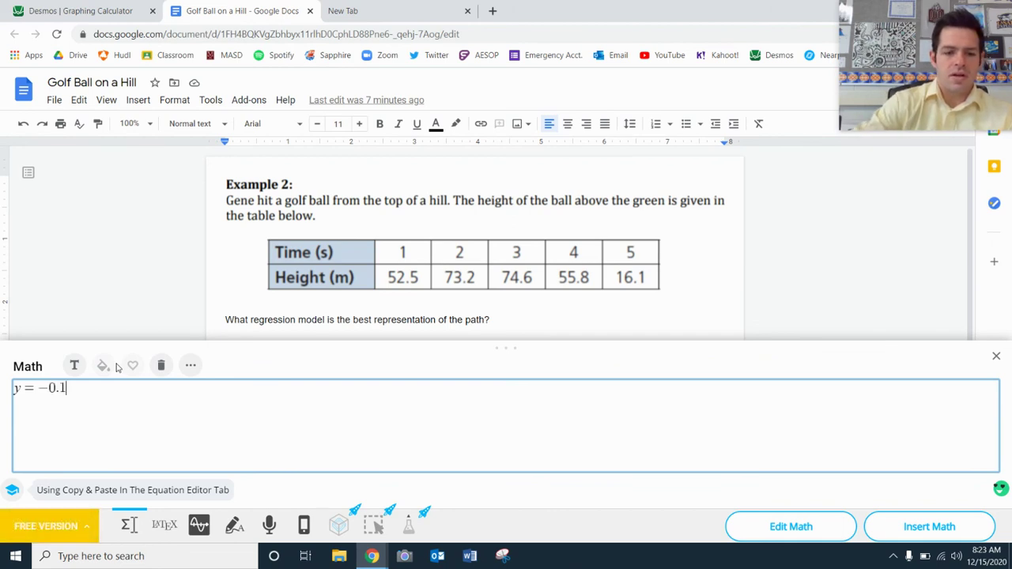
text(3333)
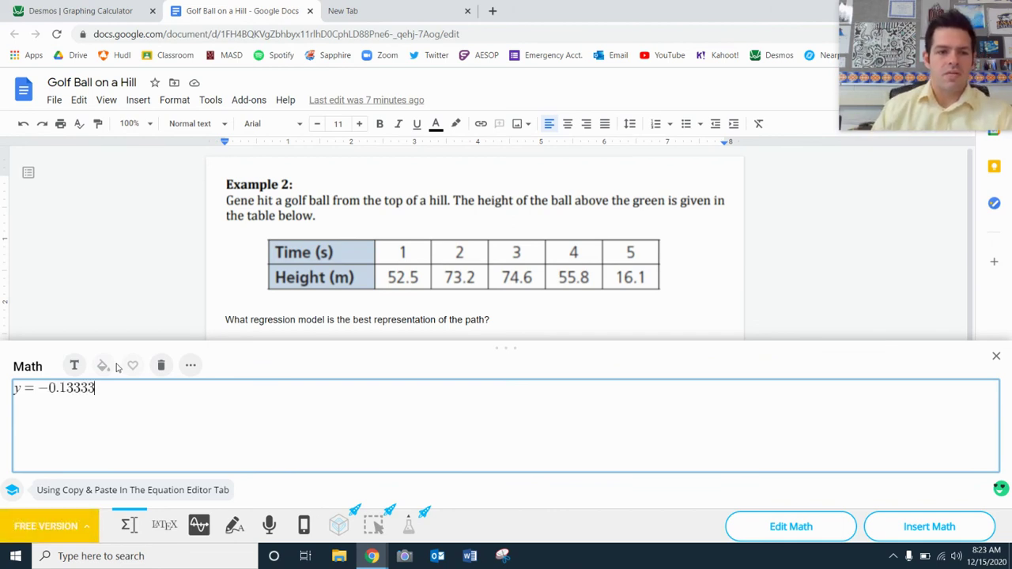
click(68, 10)
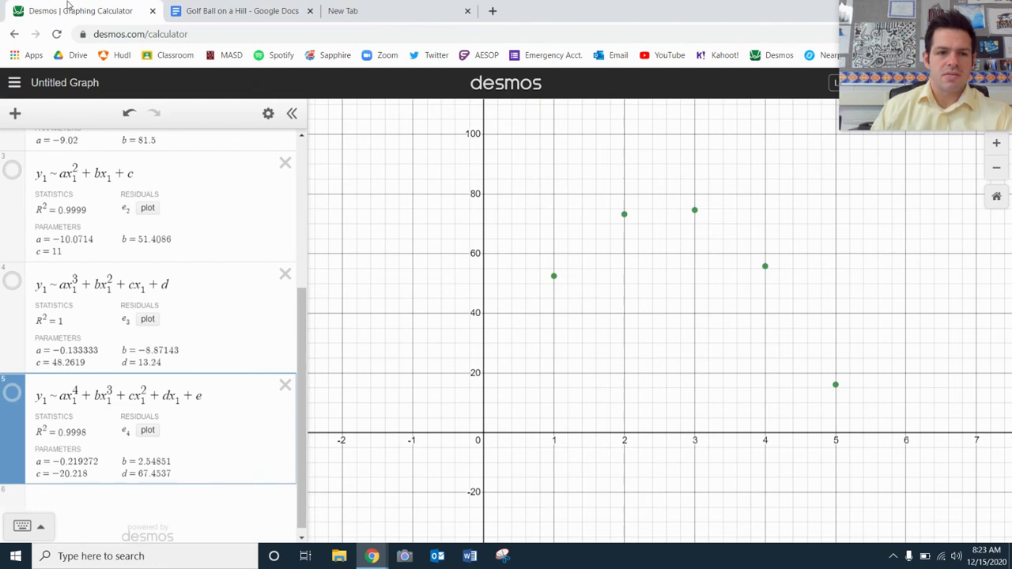
click(202, 11)
text(33333)
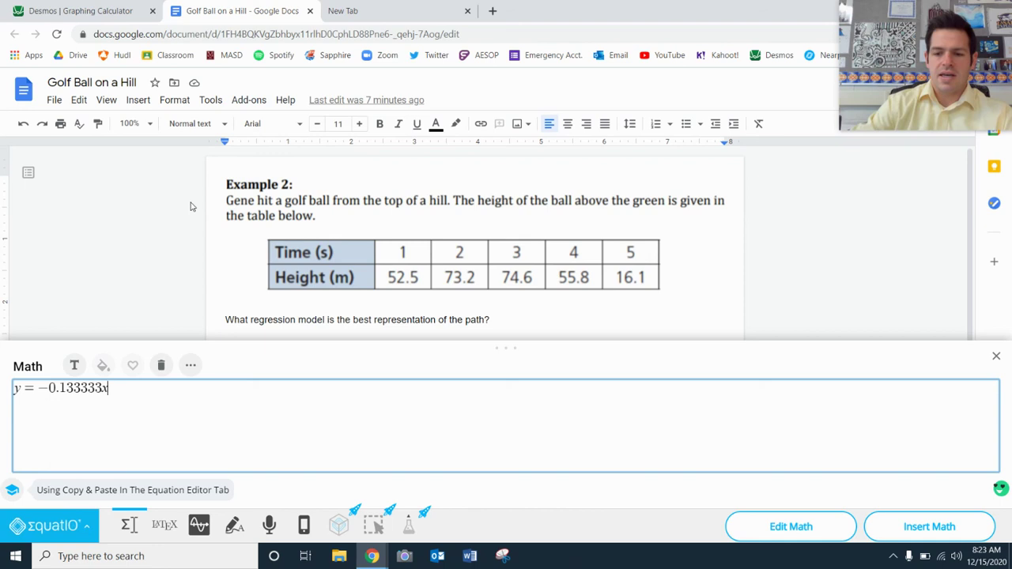
- Append x³ to the equation from EquatIO's symbol palette and begin the next term
click(190, 365)
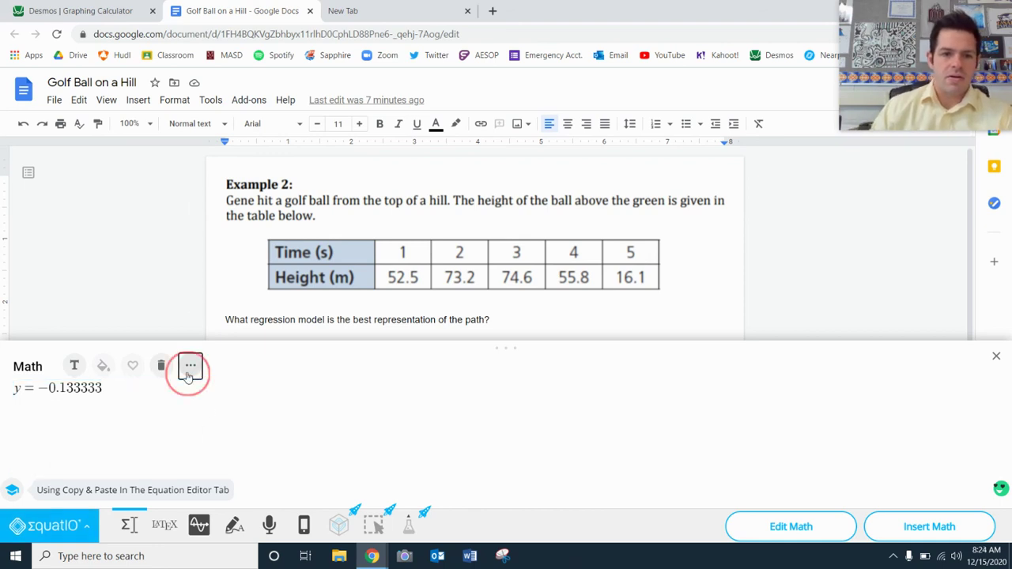
click(241, 385)
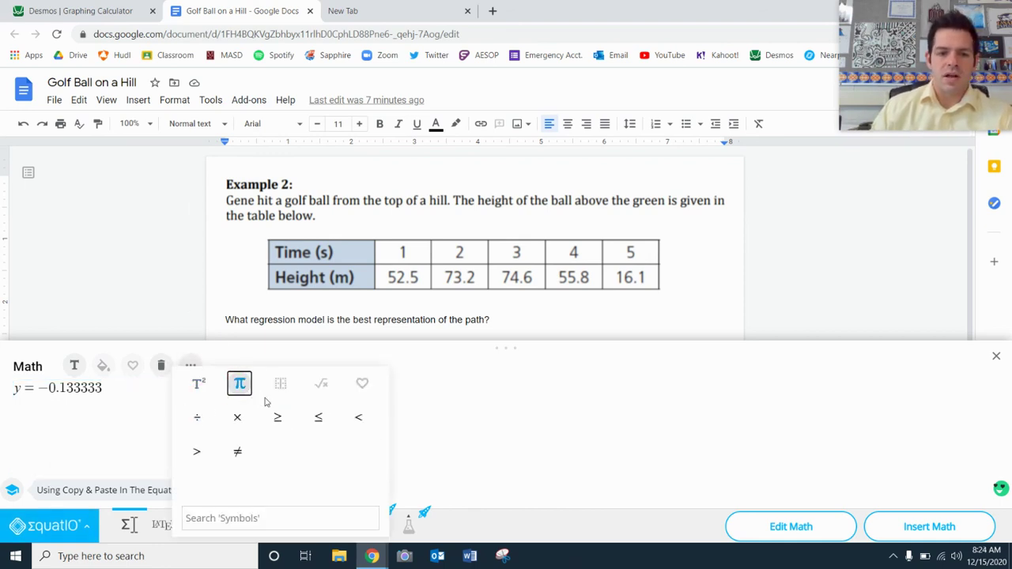
click(362, 460)
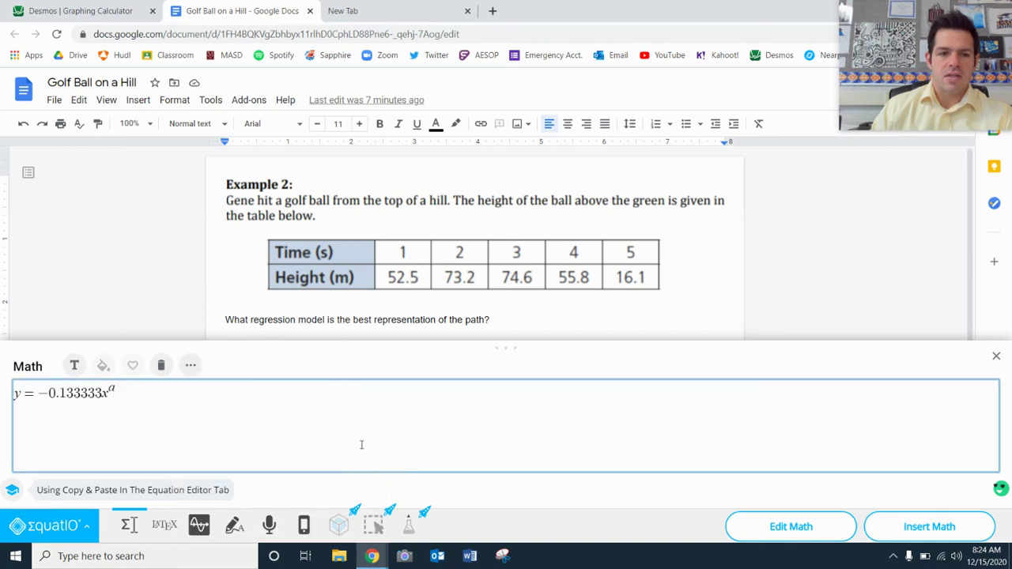
key(BackSpace)
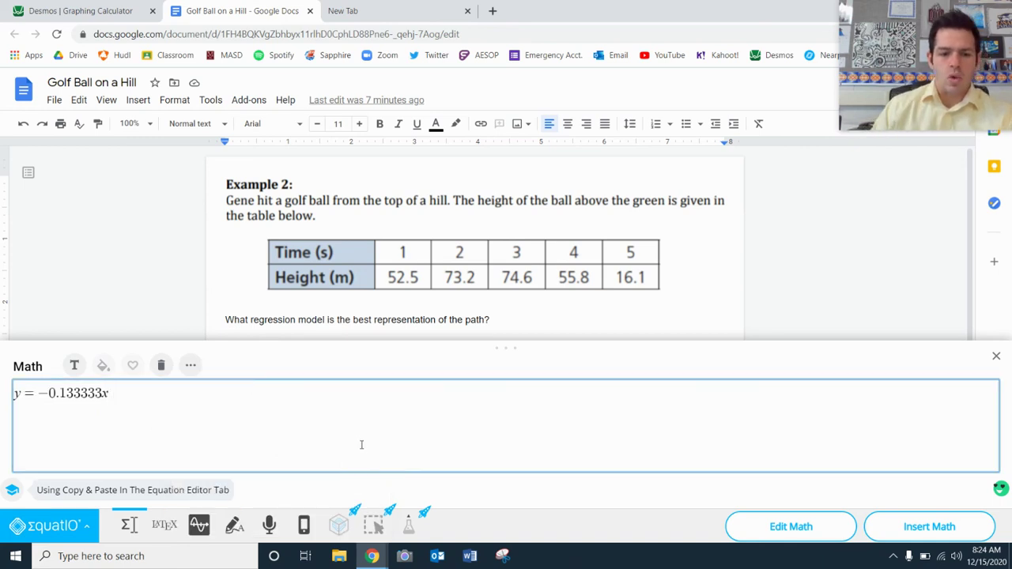
text(^3)
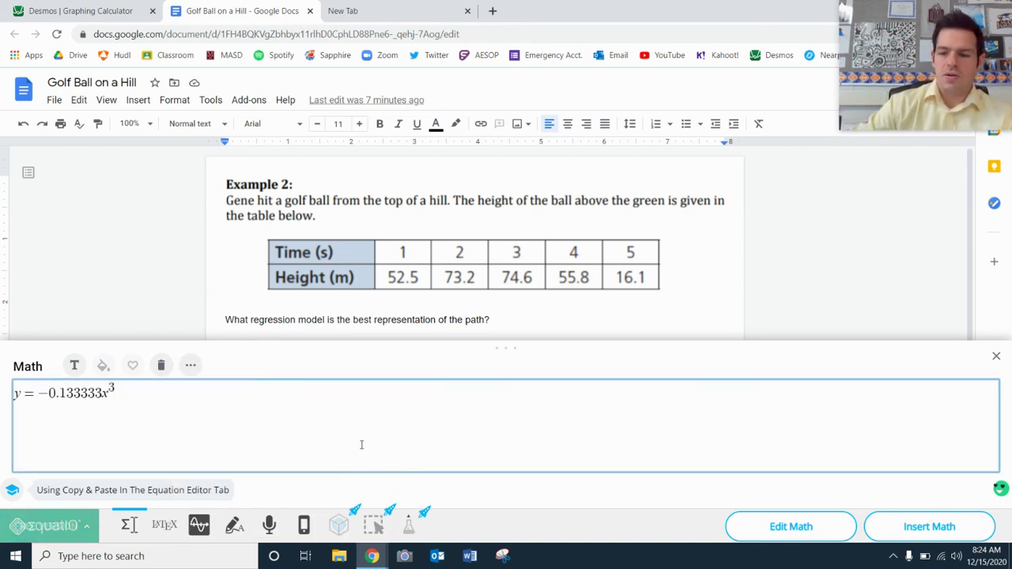
key(Right)
text(+)
- Add the Desmos coefficient 8.87143 followed by x², then return to the Desmos results
click(105, 8)
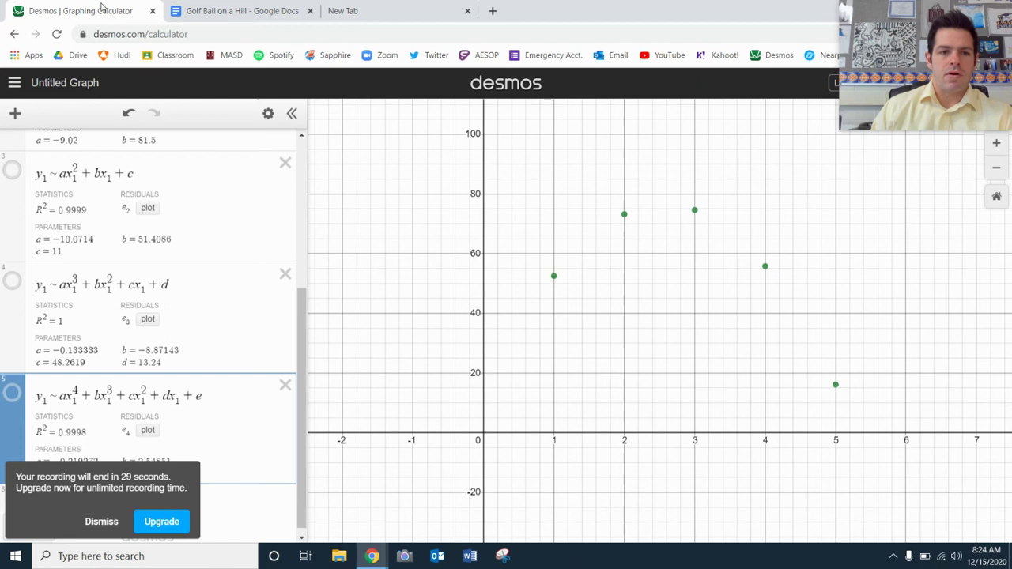
click(114, 518)
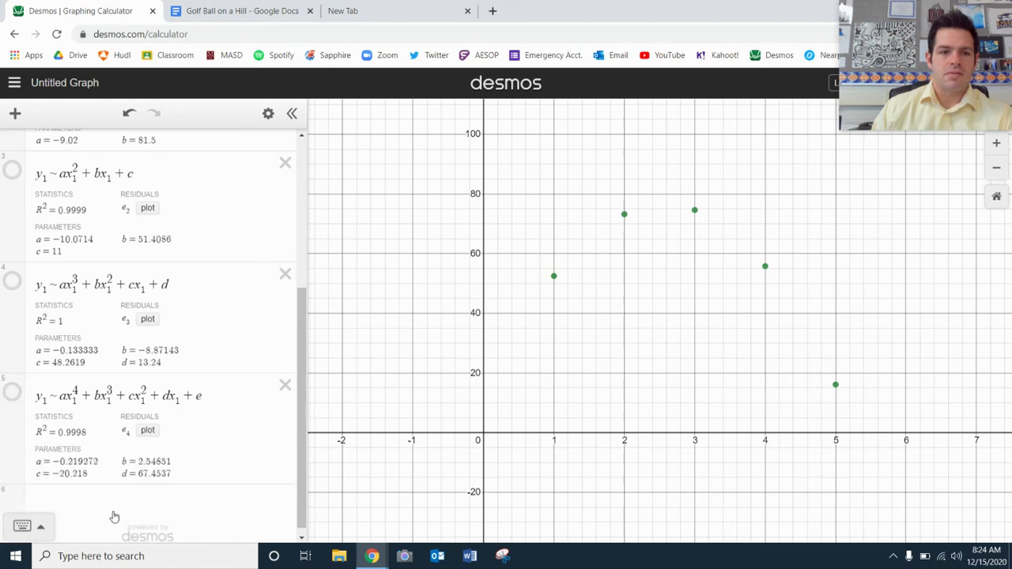
click(283, 10)
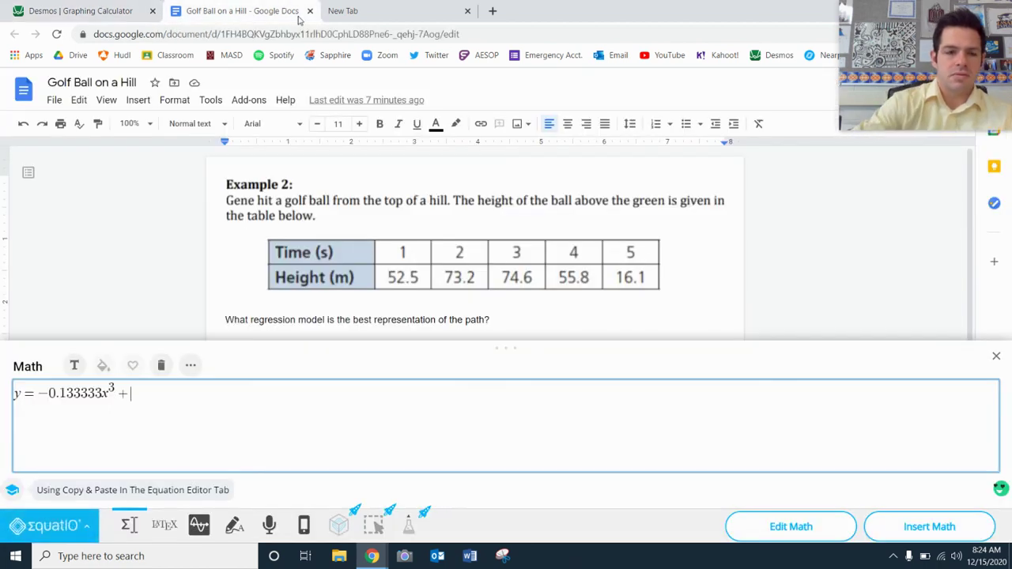
text(8)
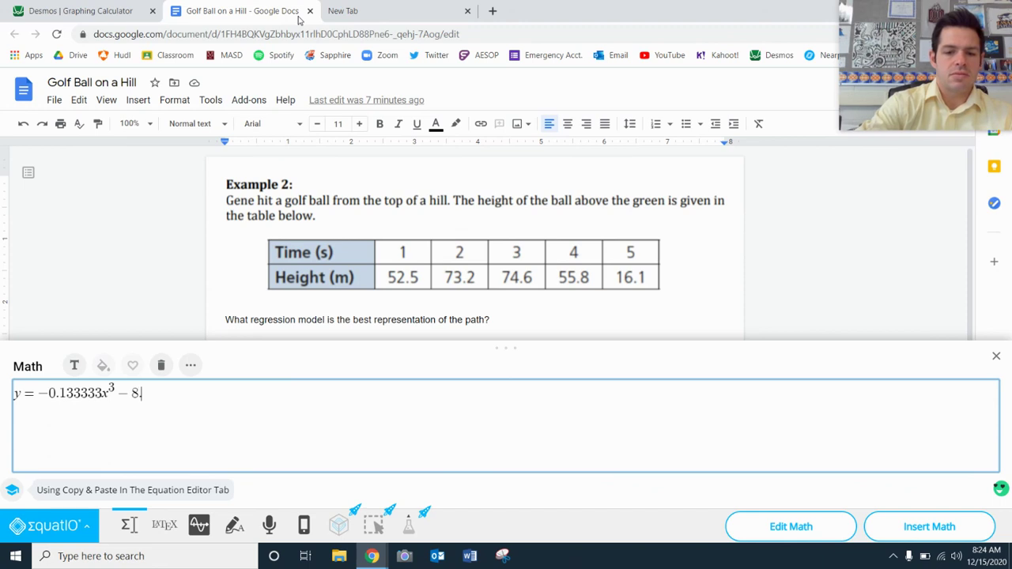
text(.87)
text(142)
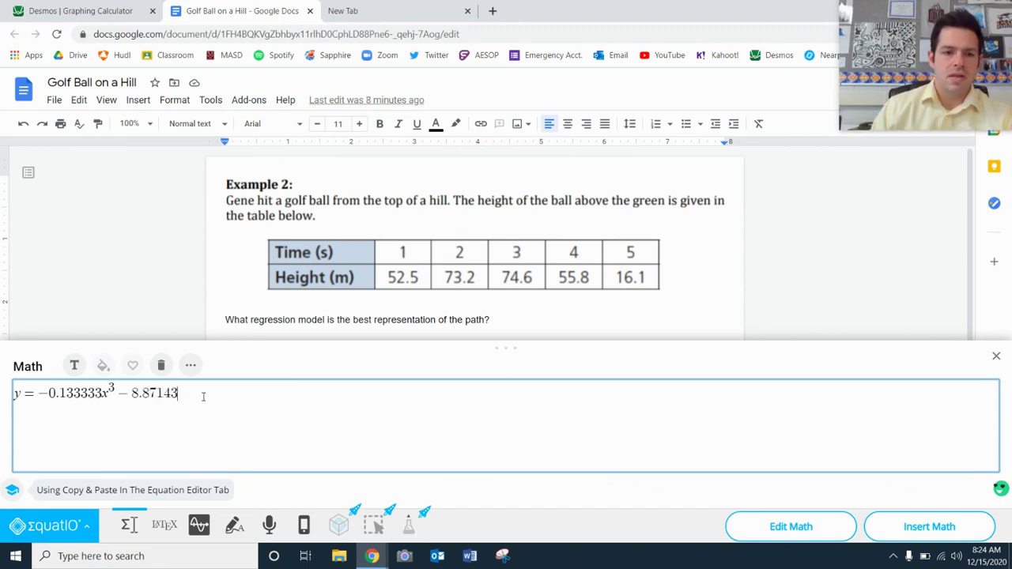
click(190, 365)
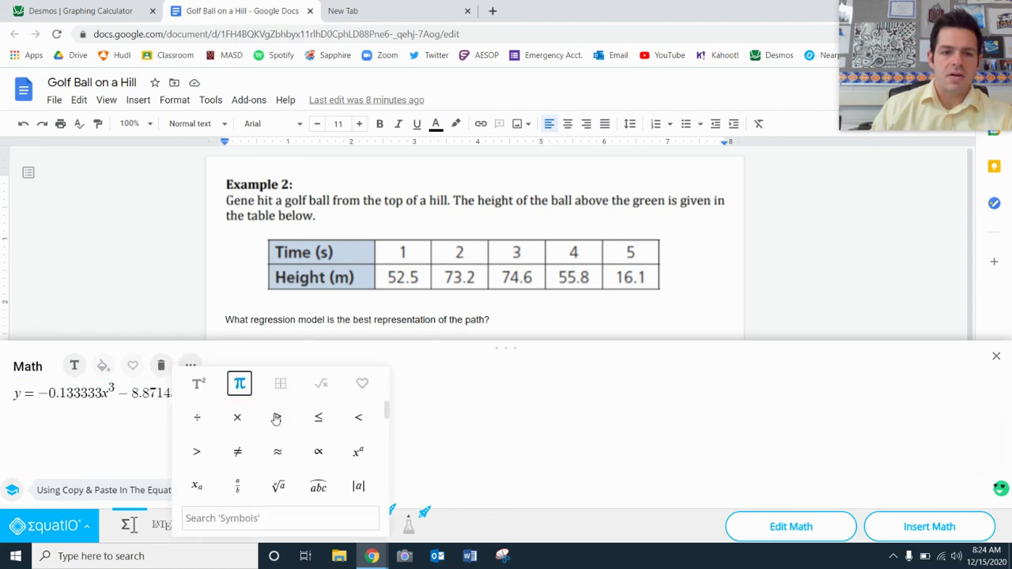
click(359, 451)
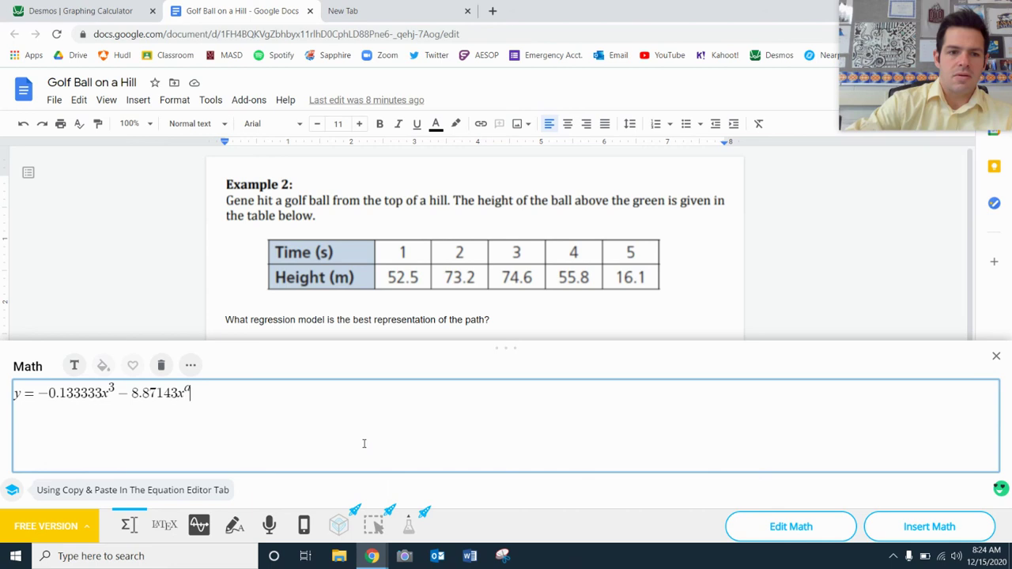
text(2)
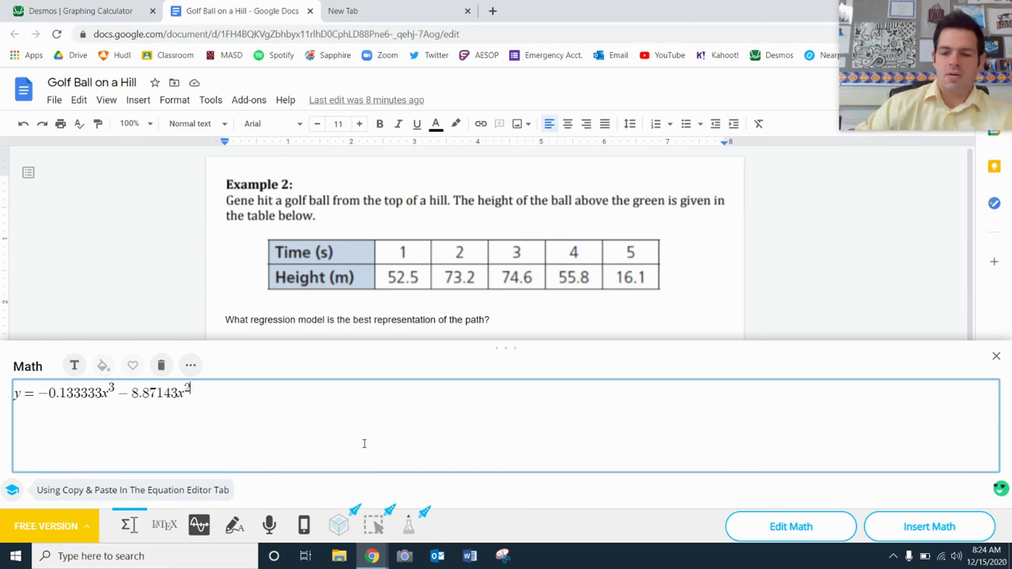
click(109, 10)
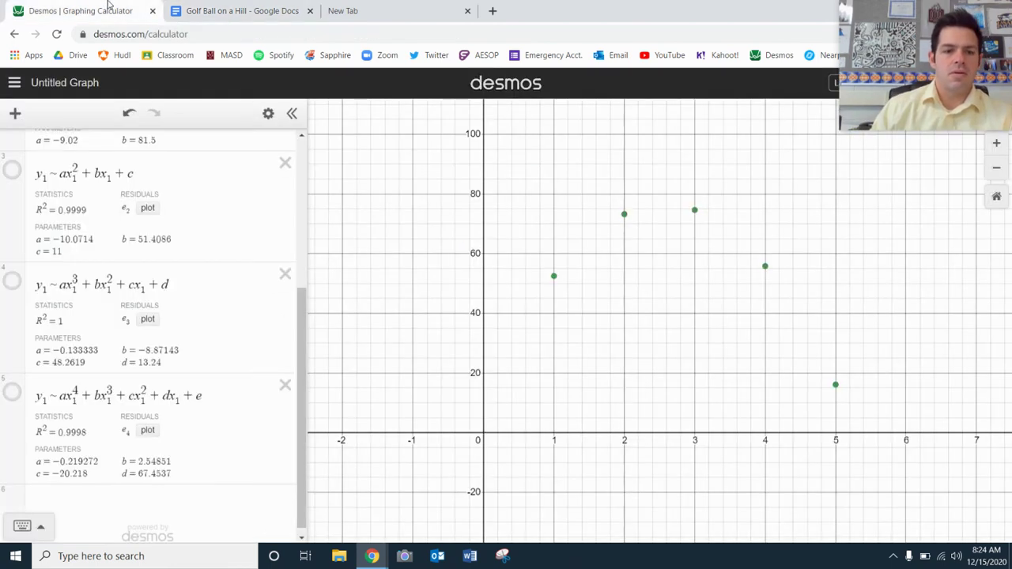